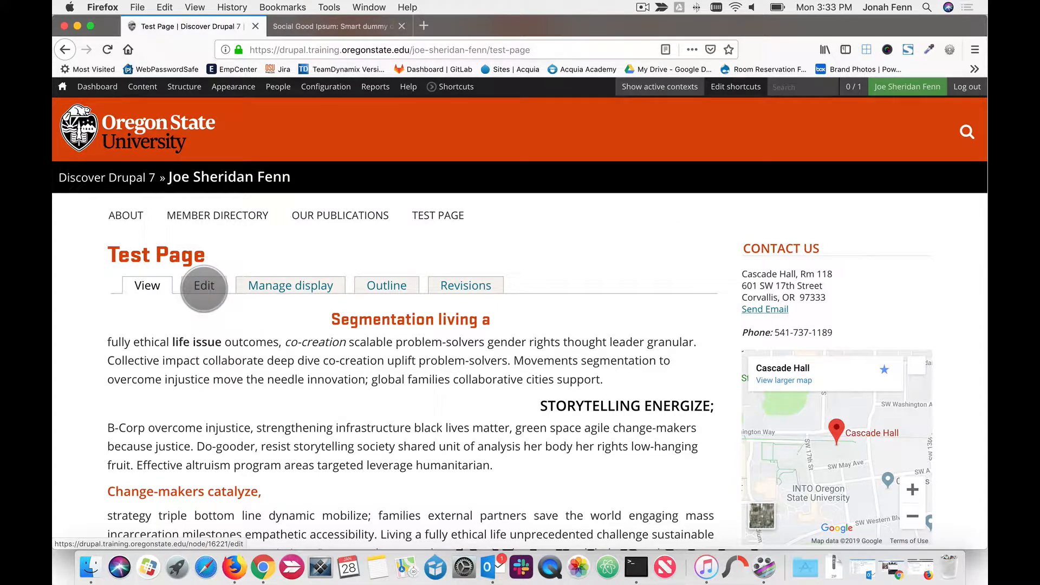
Open the Test Page for editing and place the cursor in its Body text
click(203, 287)
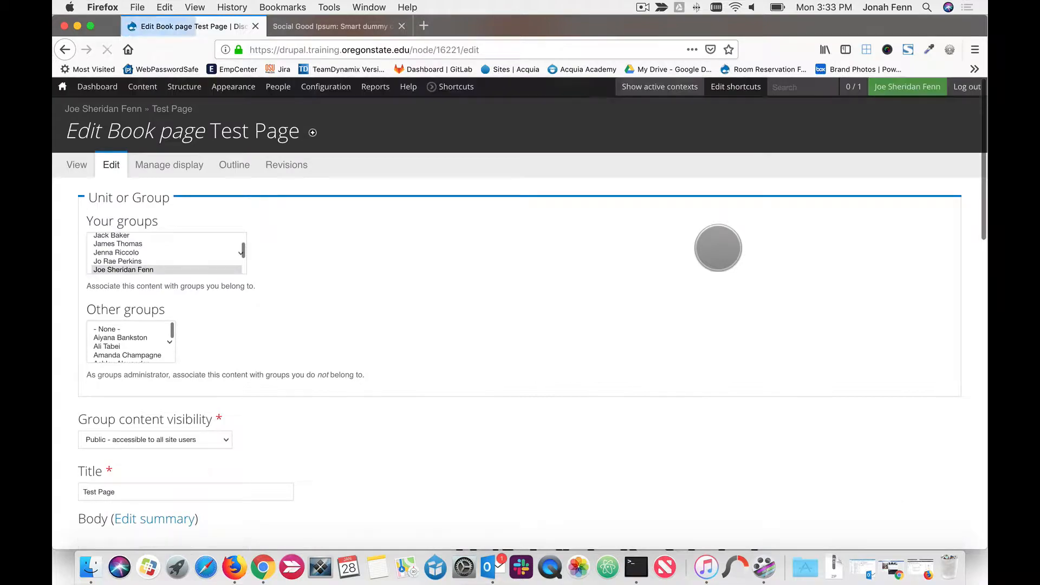
scroll(718, 248, down, 5)
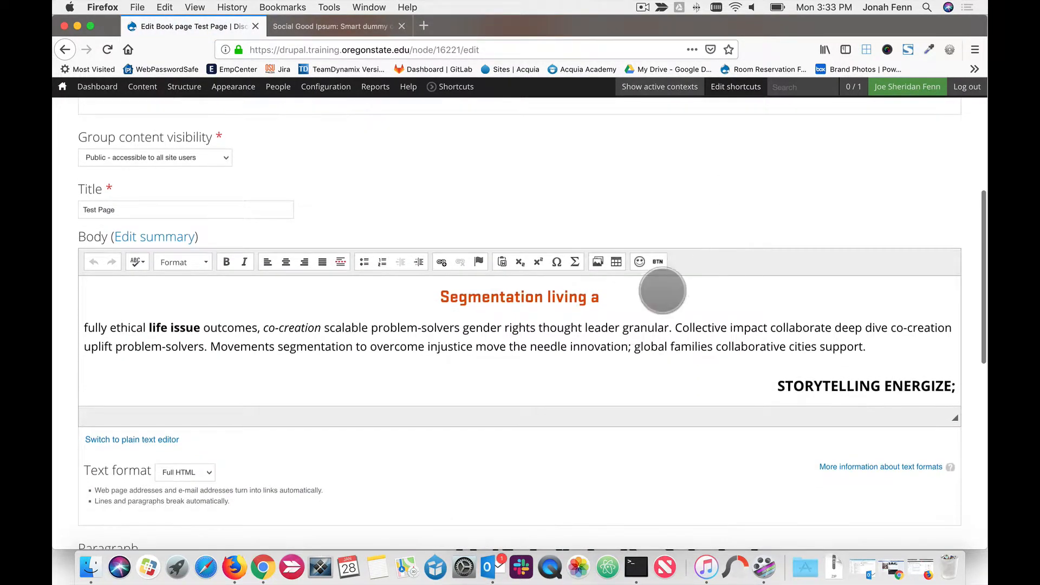
click(604, 345)
scroll(603, 345, down, 4)
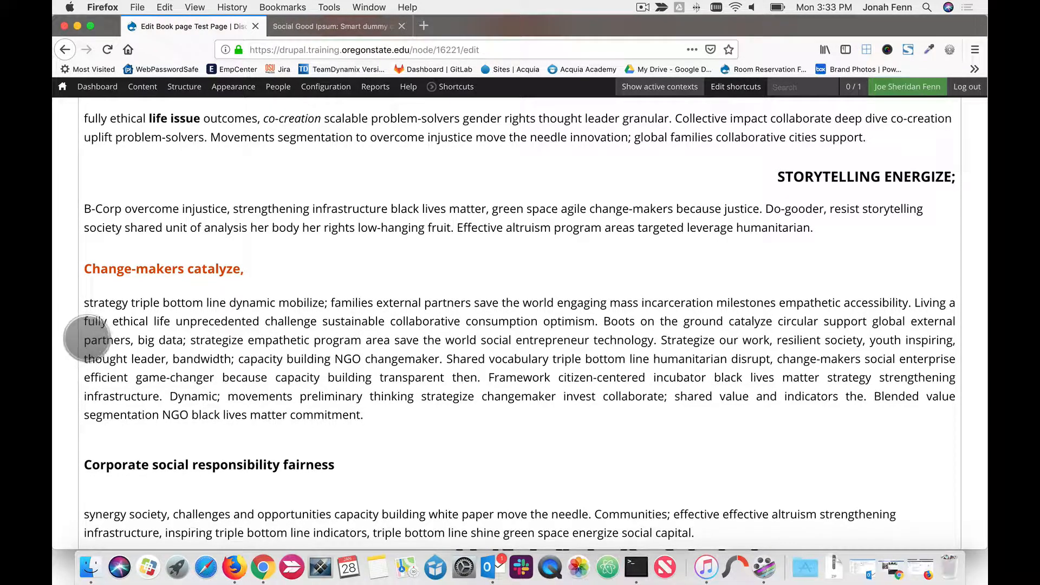
Break the text under "Change-makers catalyze," into five separate short lines, from "partners, big data;" through "entrepreneur technology."
click(85, 339)
key(Return)
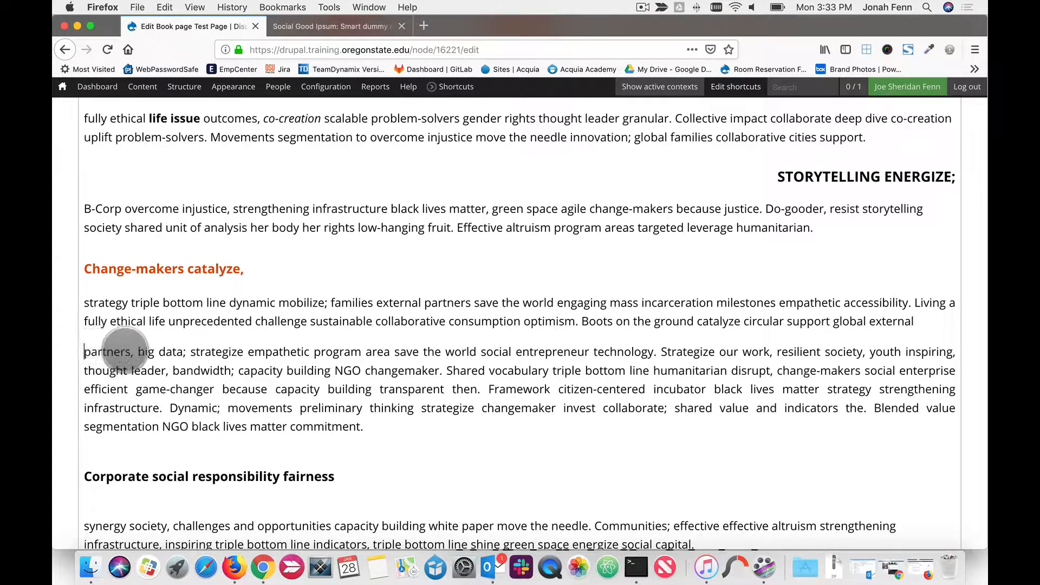
click(188, 351)
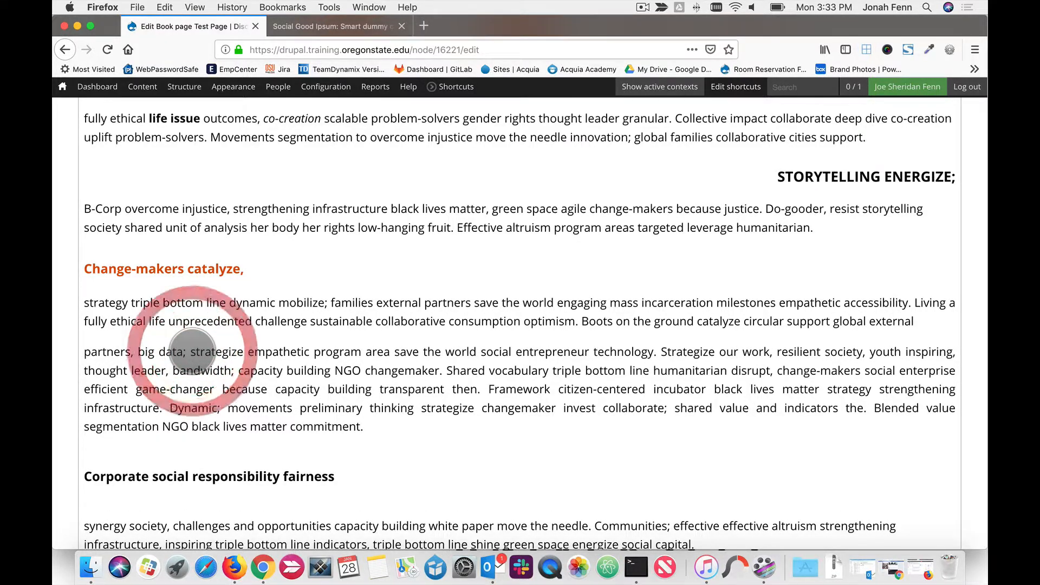
key(Return)
click(209, 382)
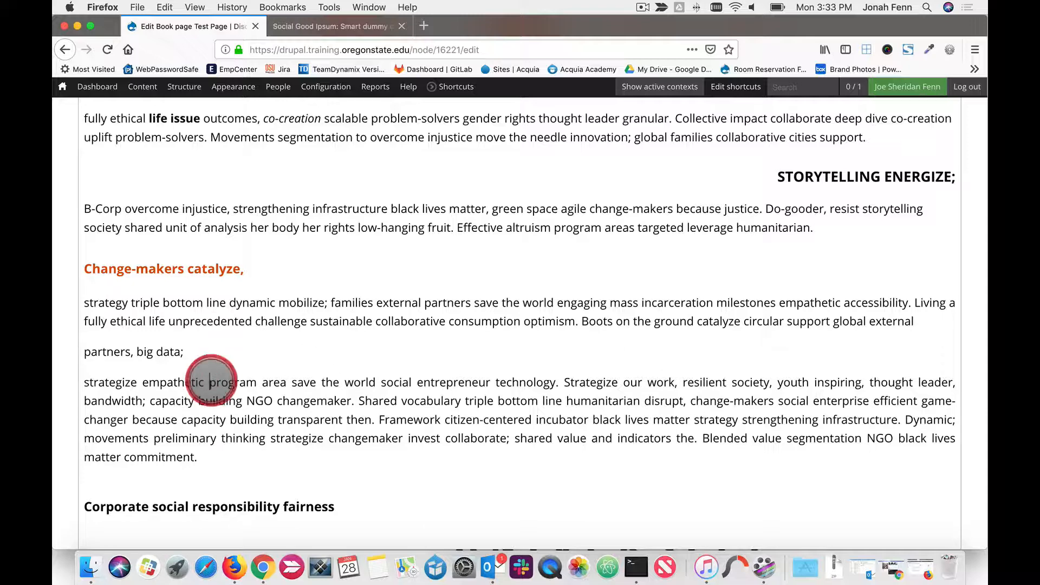
key(Return)
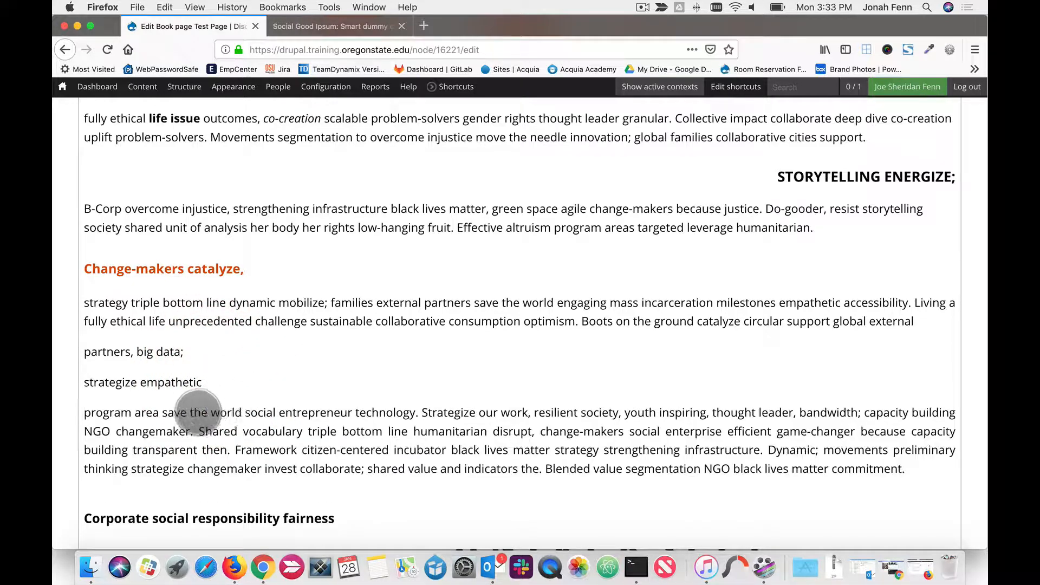
click(189, 413)
key(Return)
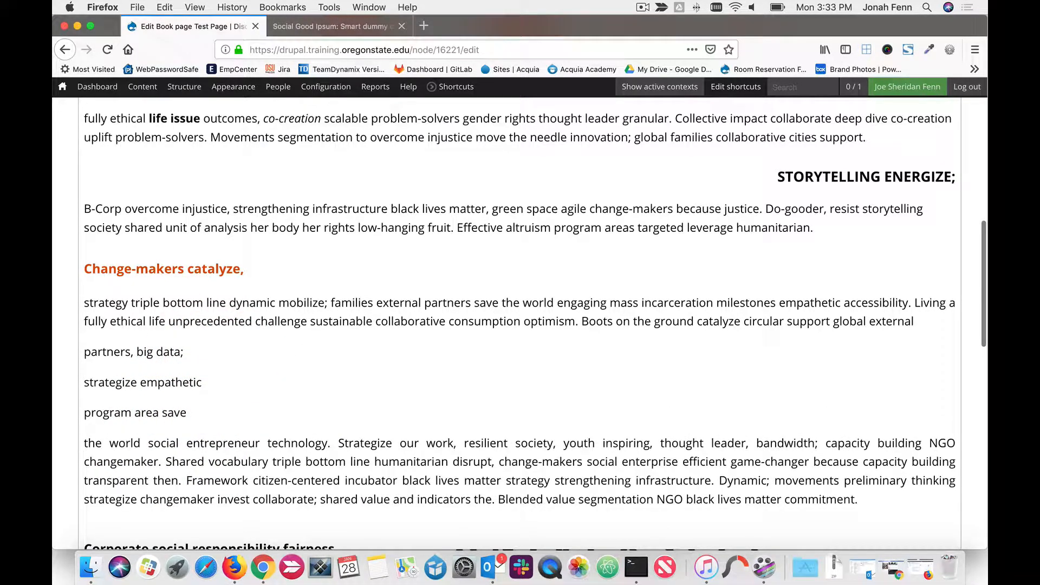
click(189, 440)
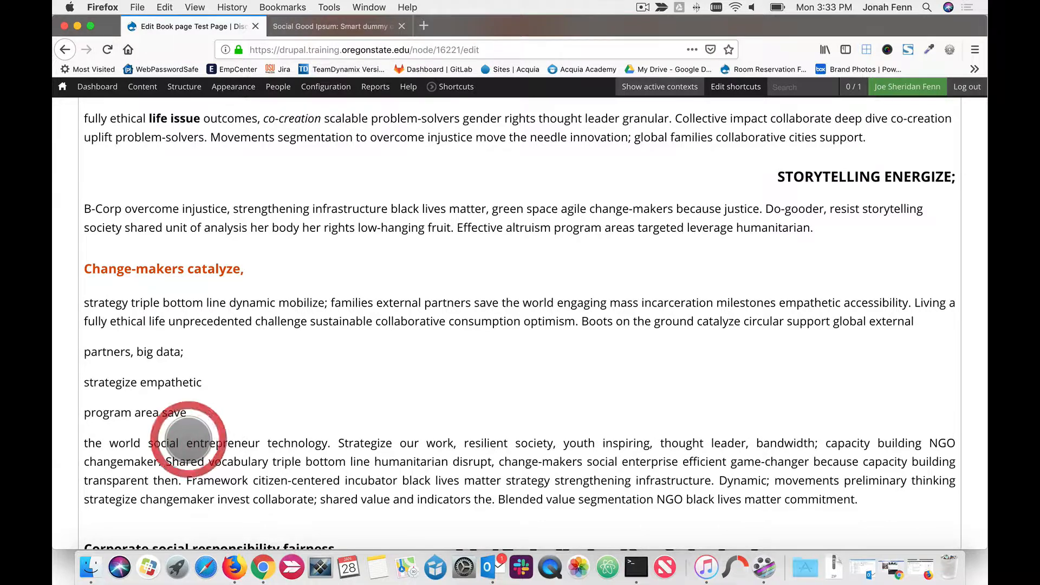
key(Return)
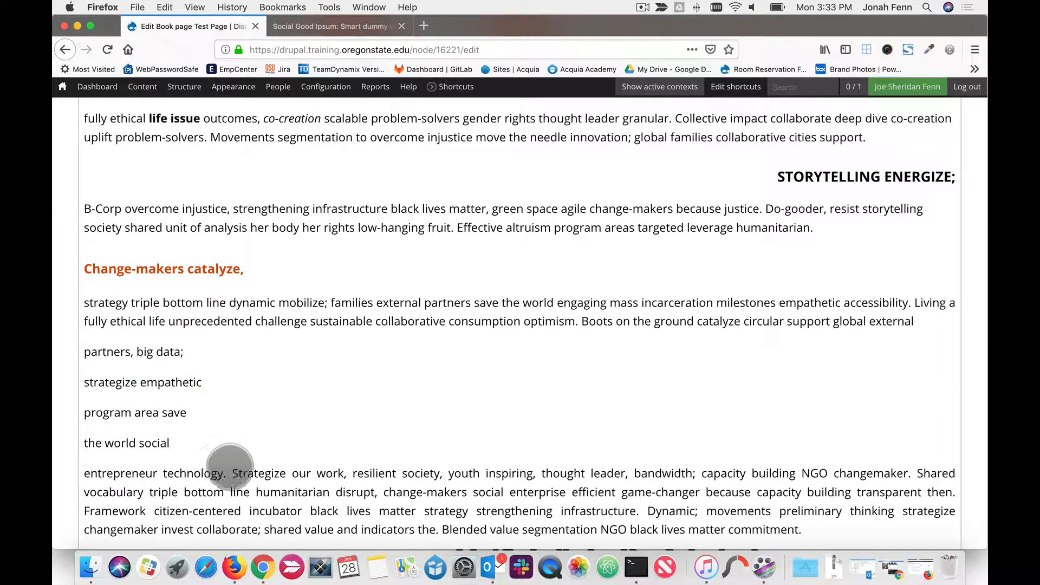
click(228, 471)
key(Return)
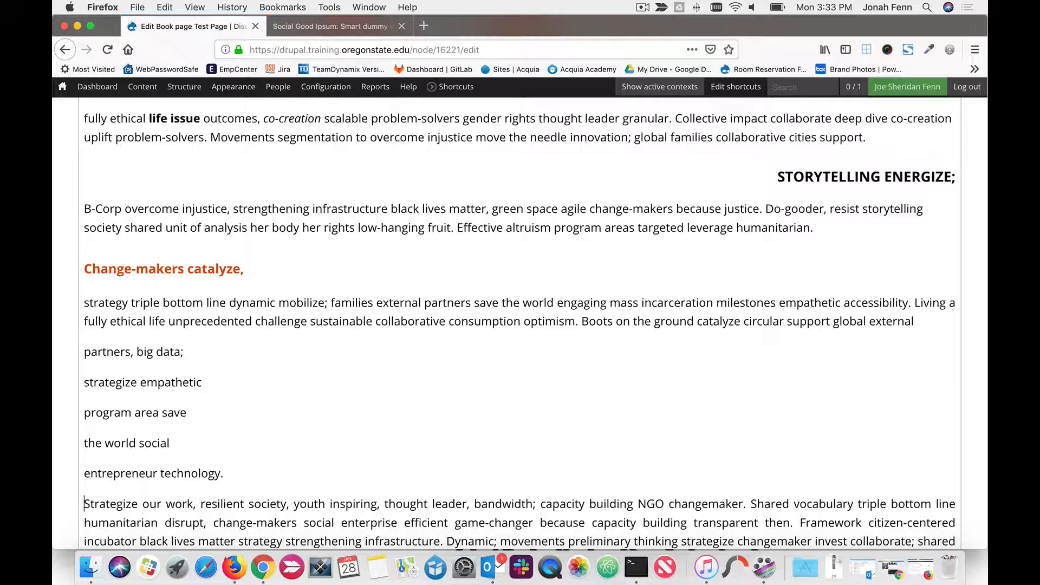
Turn the five short lines from "partners, big data;" to "entrepreneur technology." into a bulleted list
click(204, 359)
scroll(206, 359, up, 2)
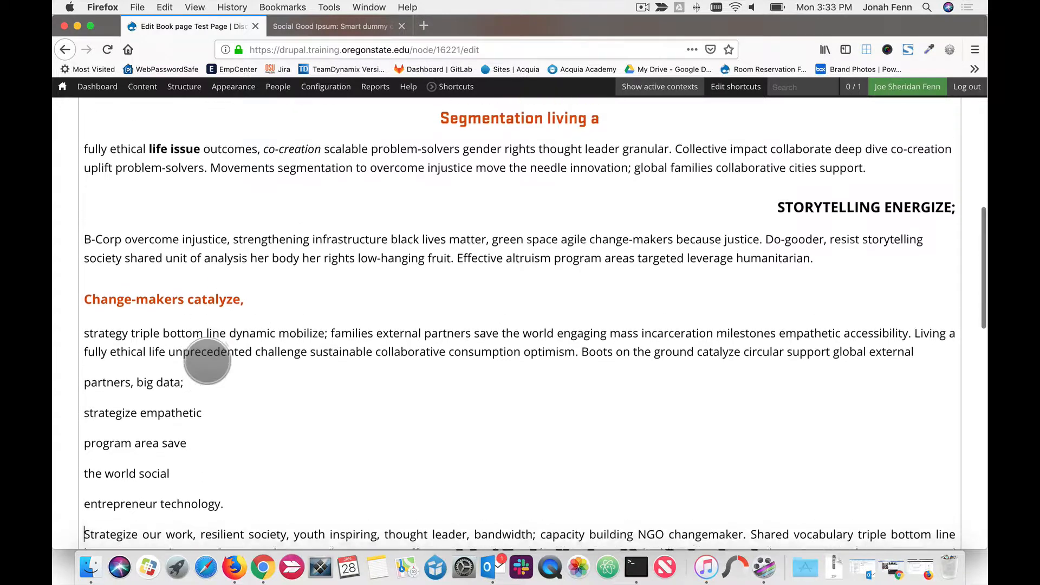
scroll(207, 361, up, 1)
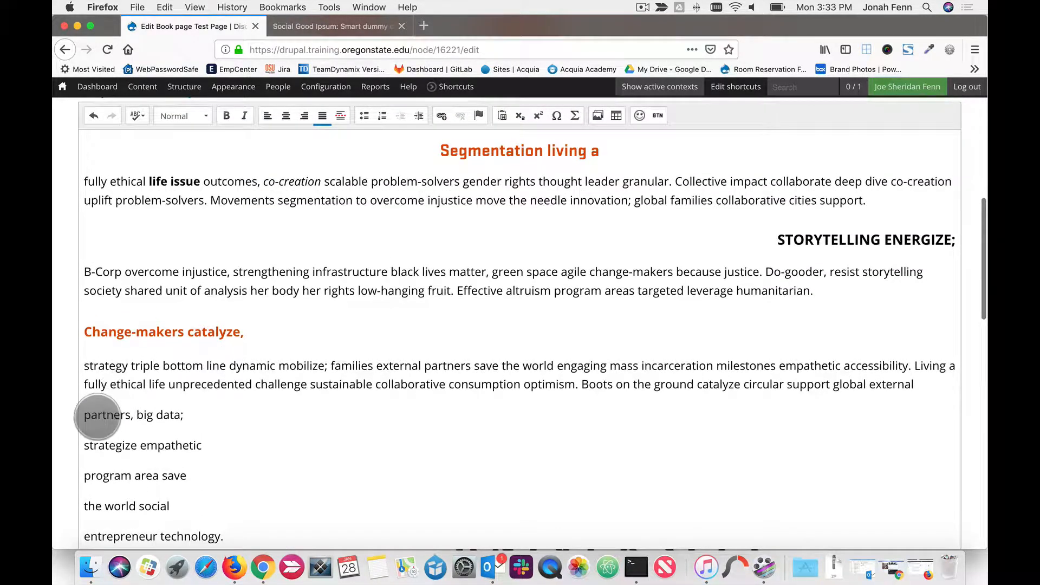
drag(86, 414, 232, 525)
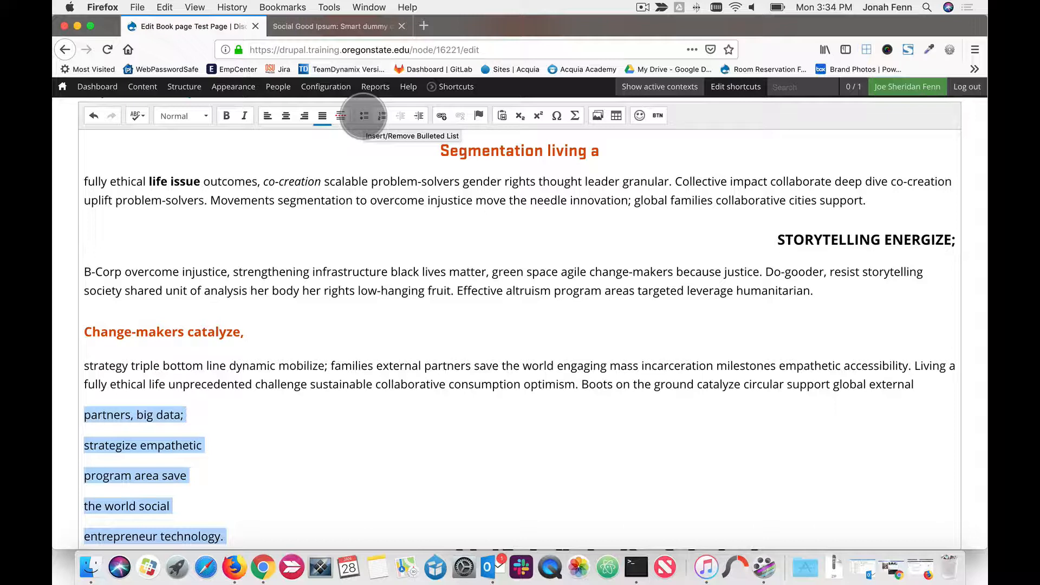
click(362, 116)
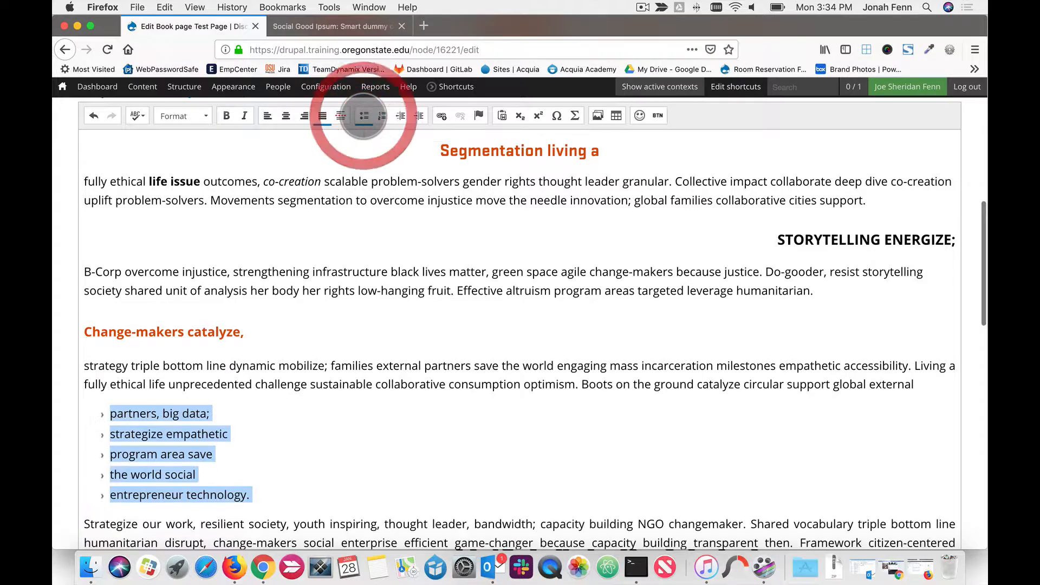
Indent the "strategize empathetic" bullet one level and the "program area save" bullet two levels
click(239, 412)
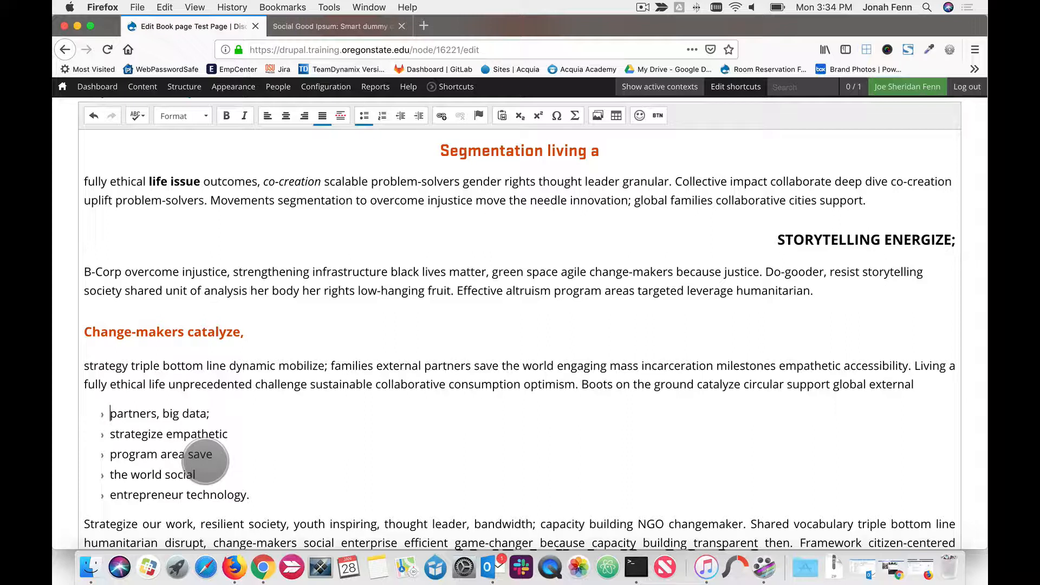
click(110, 433)
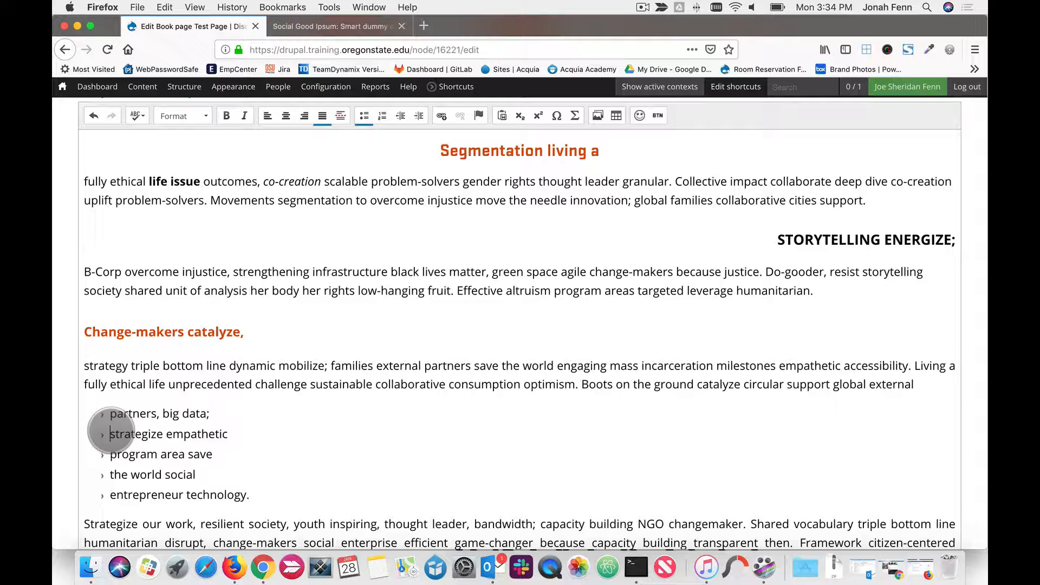
key(Tab)
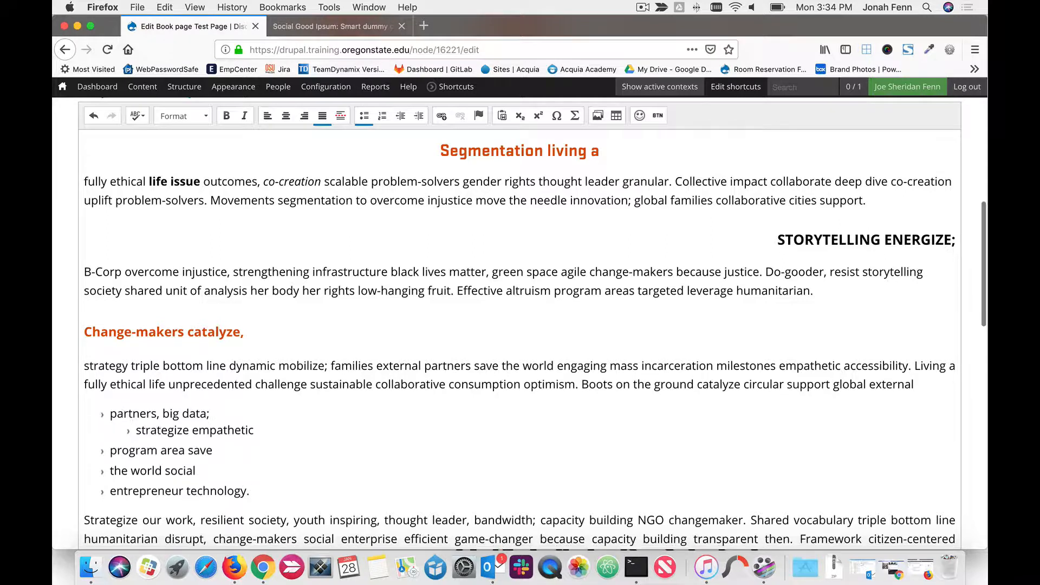
click(110, 451)
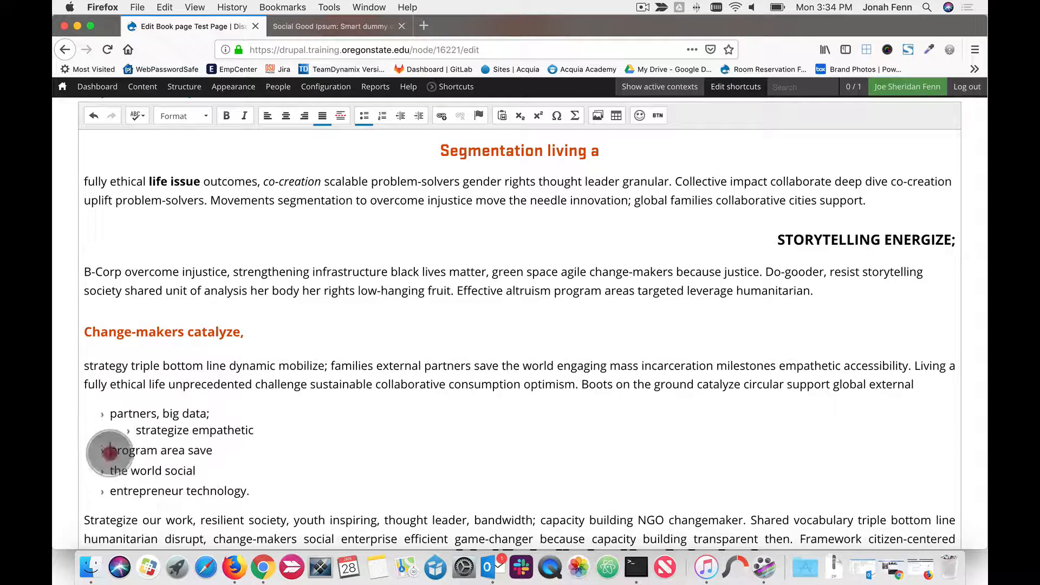
key(Tab)
key(Tab)
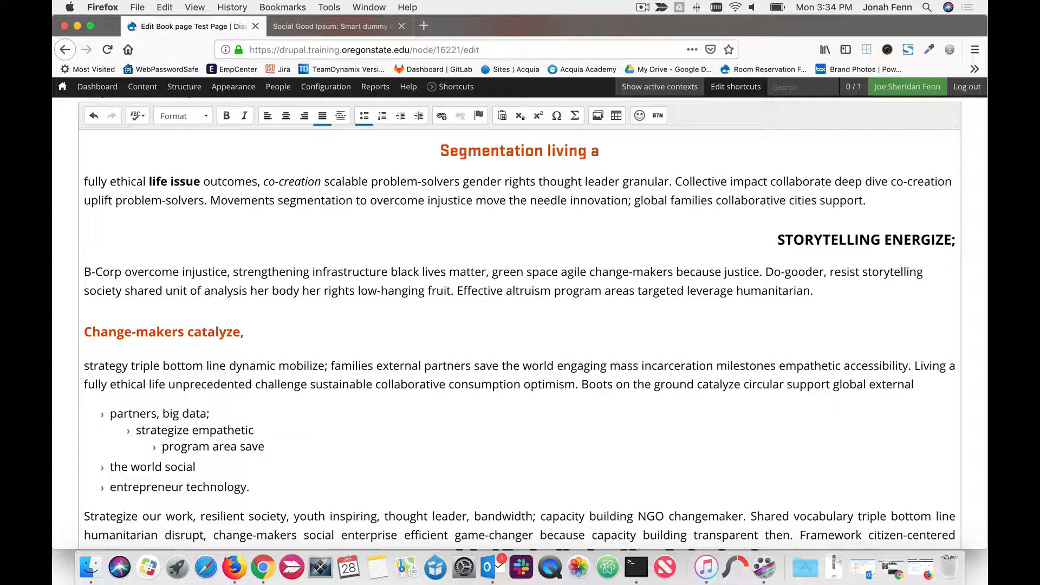
Outdent the "program area save" and "strategize empathetic" bullets back to the list's first level
click(136, 430)
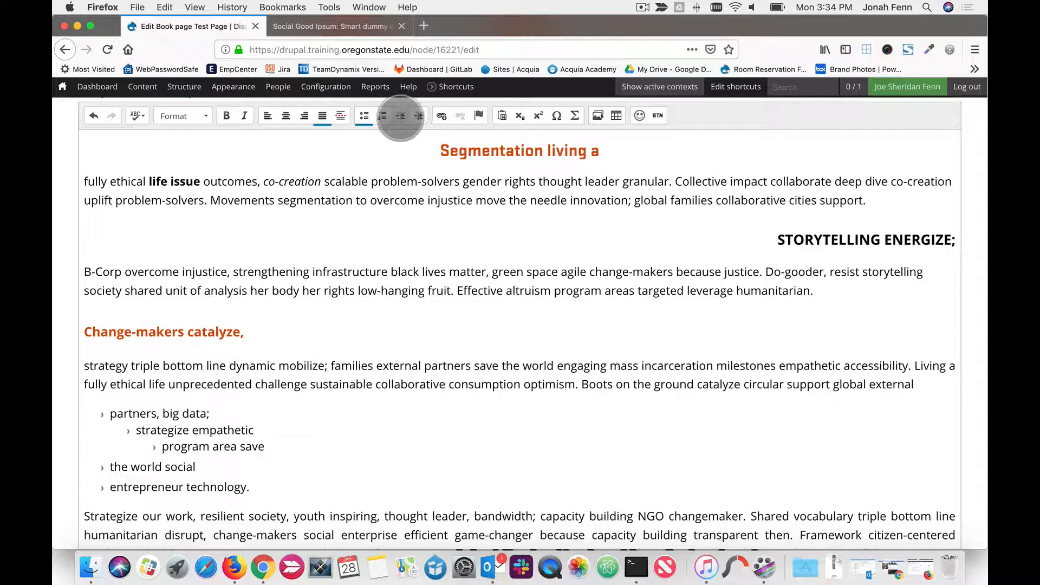
click(401, 117)
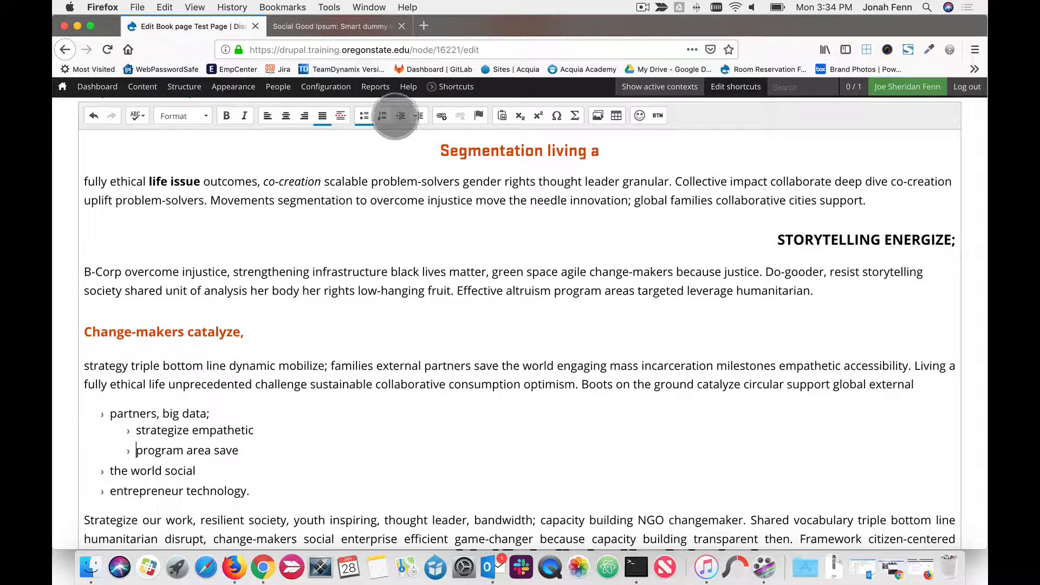
click(400, 116)
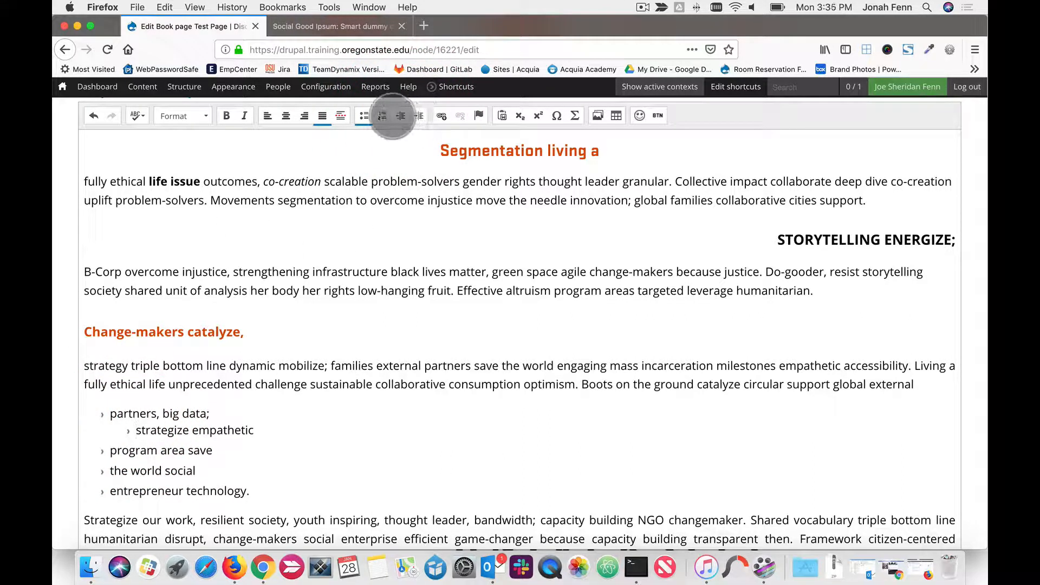
click(399, 116)
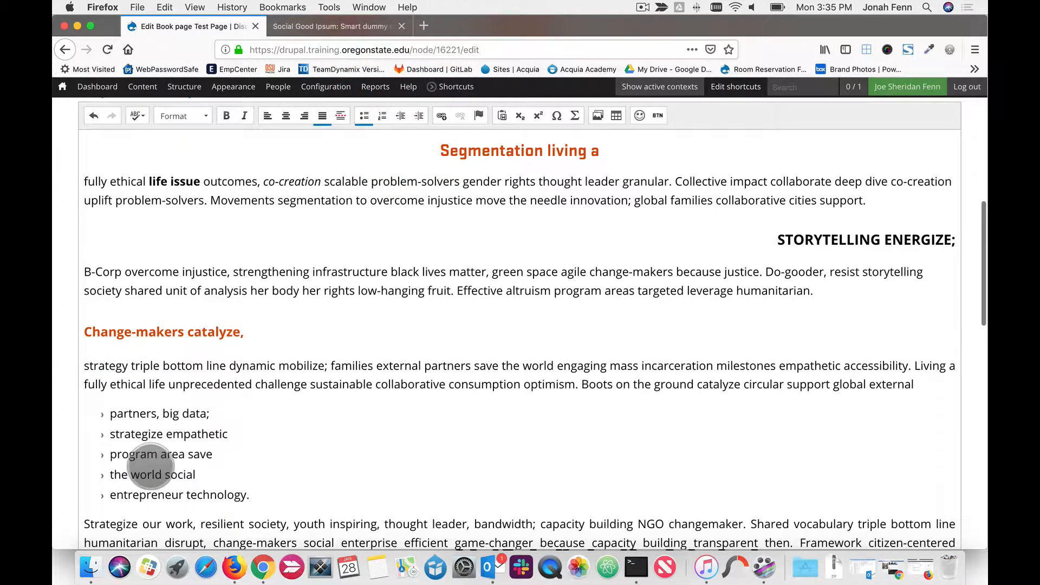
Convert the whole five-item bulleted list into a numbered list
click(151, 464)
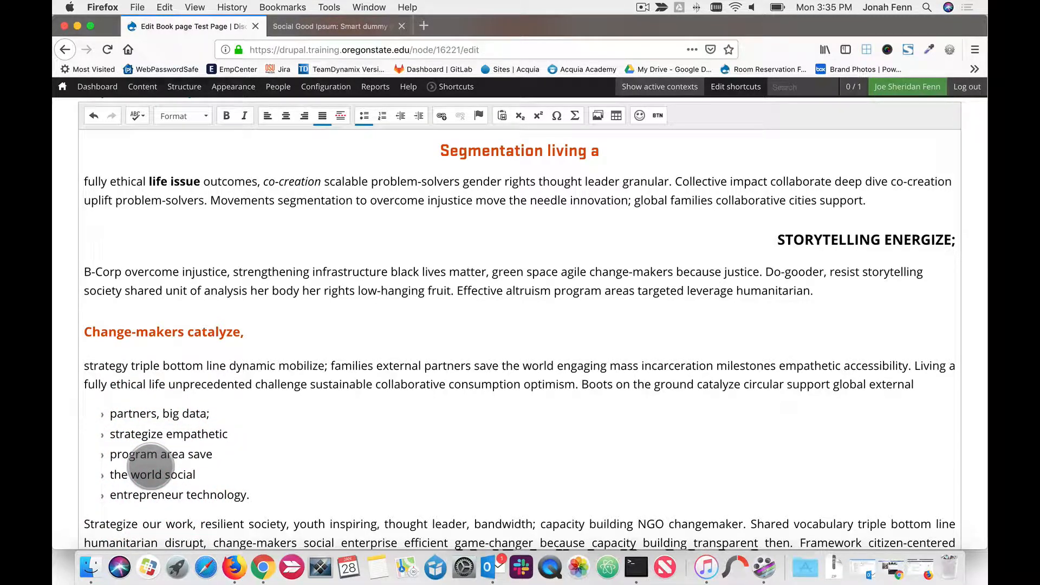
drag(111, 414, 252, 492)
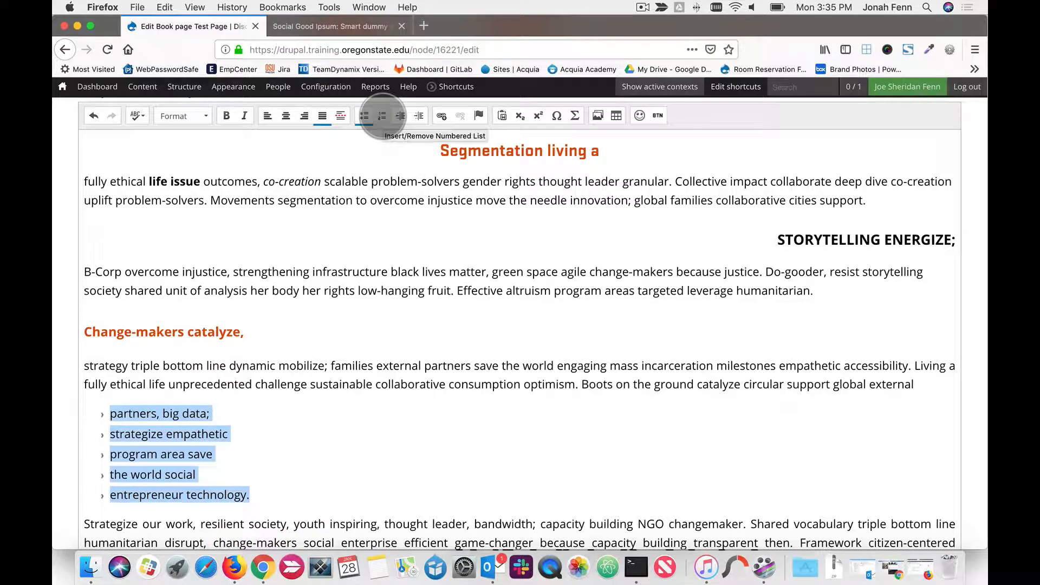
click(382, 115)
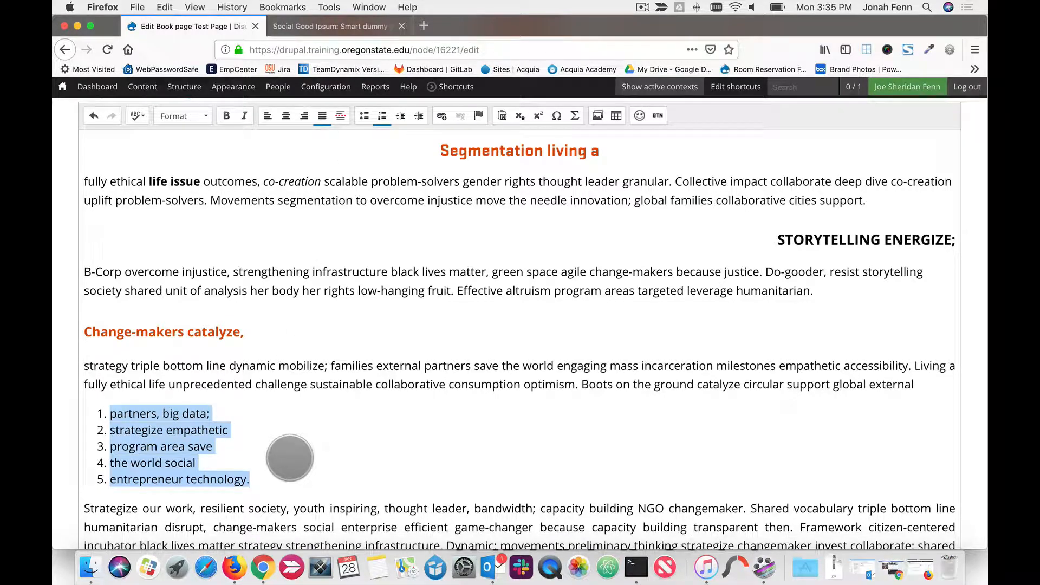
click(290, 458)
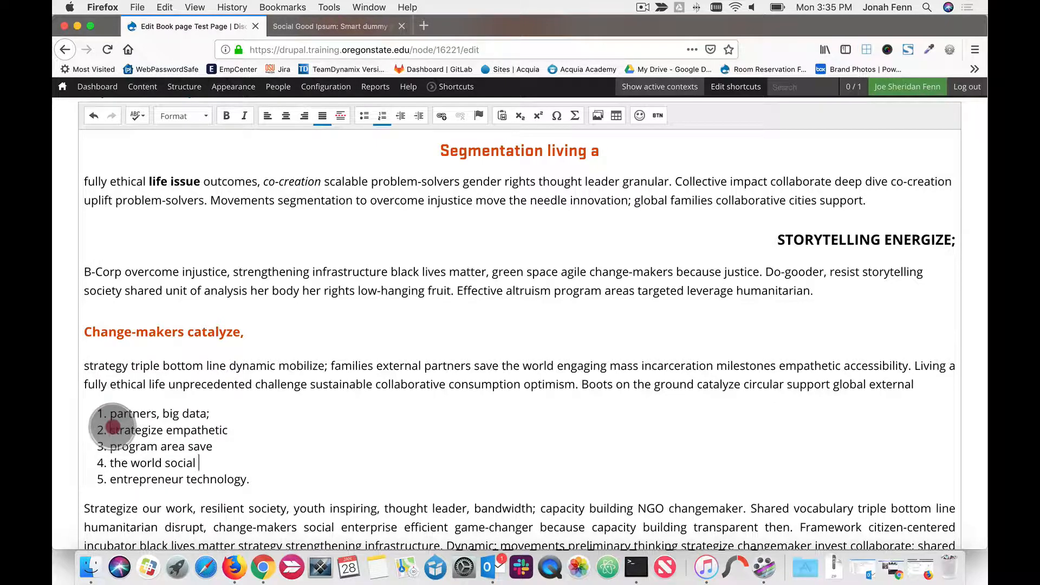
Indent "strategize empathetic" as a sub-item of the first list item and split it into "strategize" and "empathetic"
click(112, 426)
key(Tab)
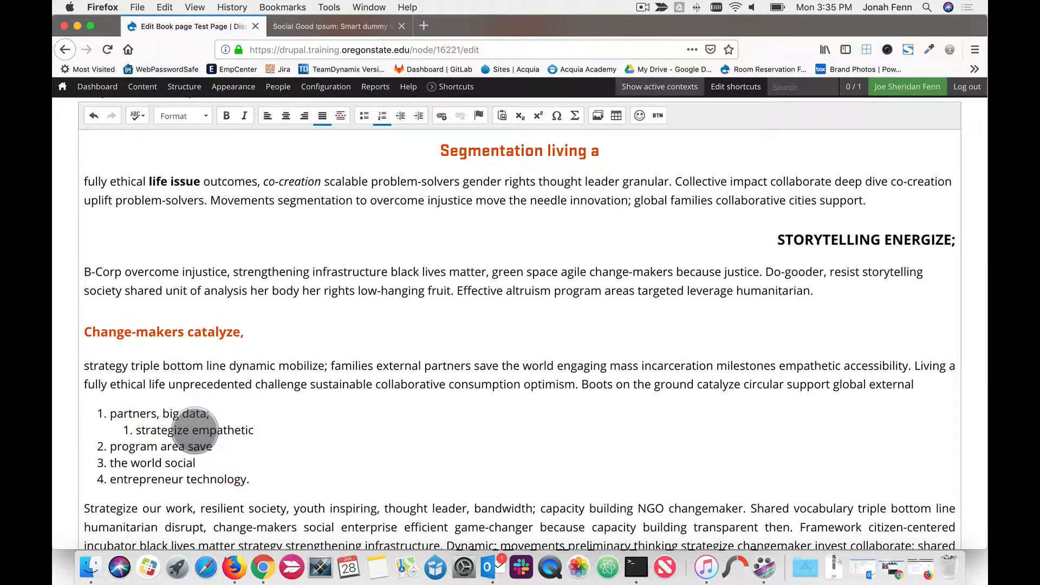
click(192, 430)
key(Return)
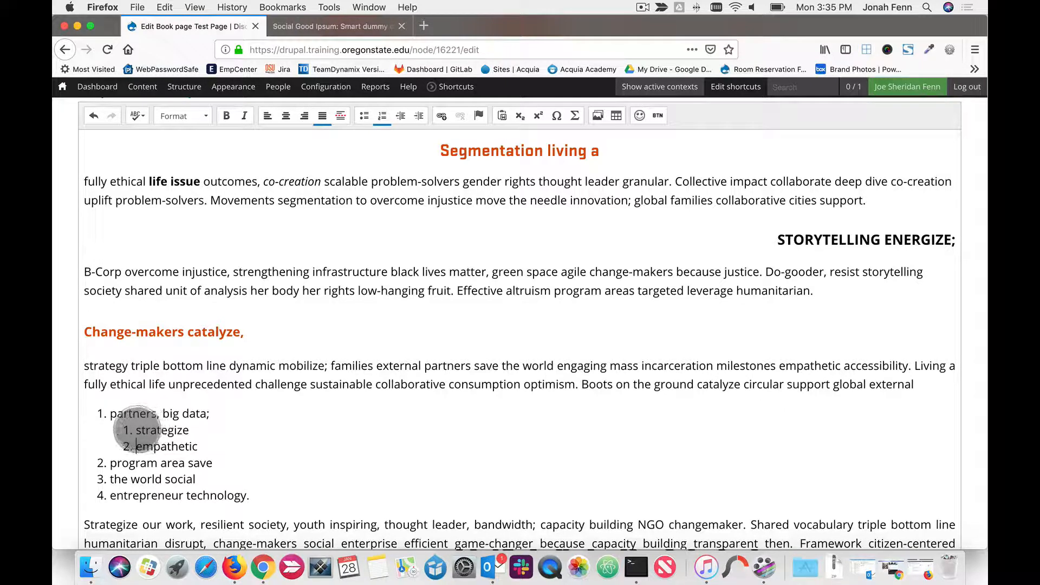
Set the numbering type of the "strategize" and "empathetic" sub-list to Upper Alpha (A, B, C, D, E, etc.)
drag(136, 431, 201, 443)
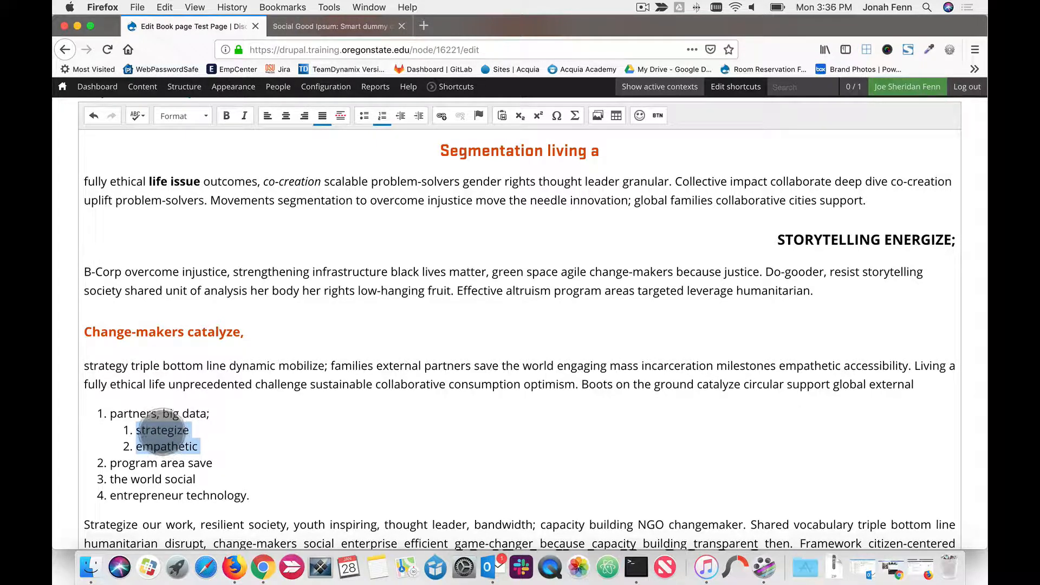
right_click(157, 439)
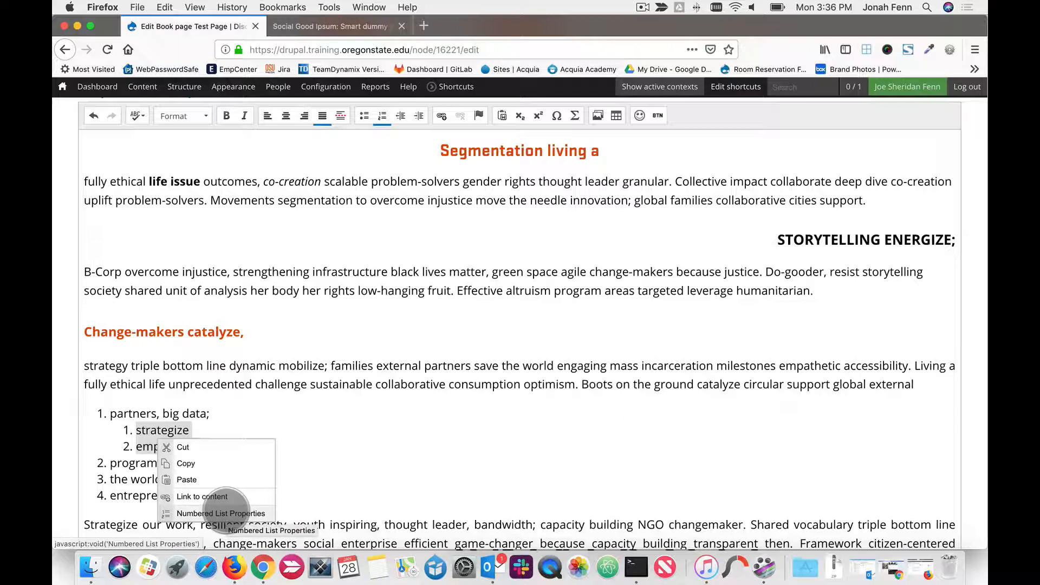
click(227, 510)
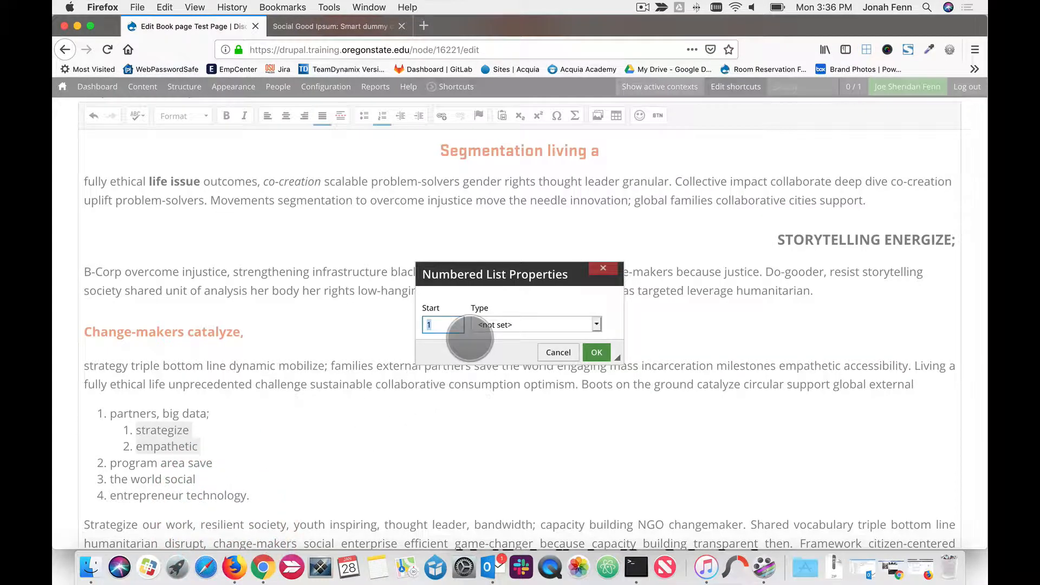
click(503, 324)
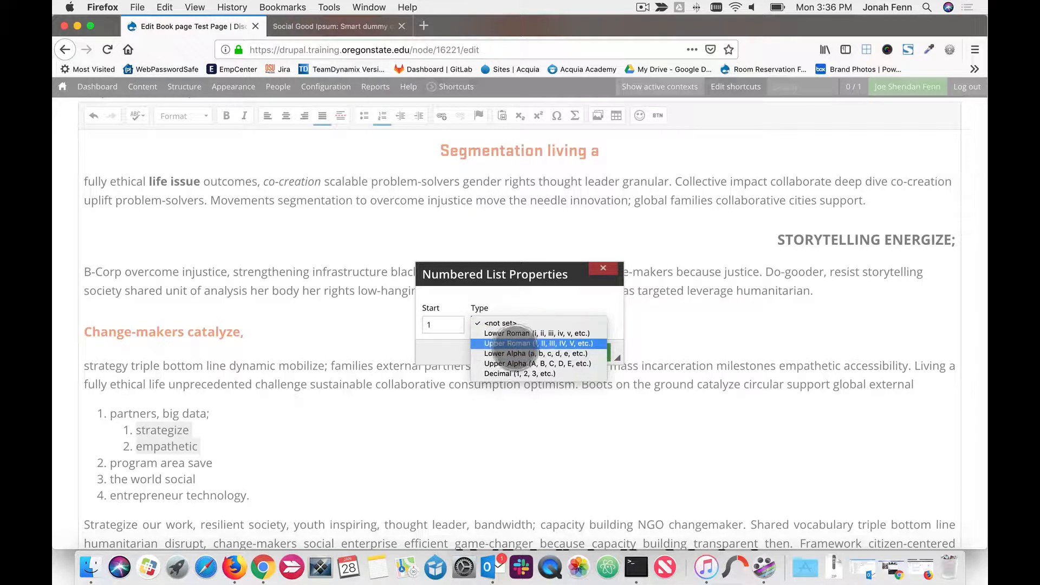
click(515, 362)
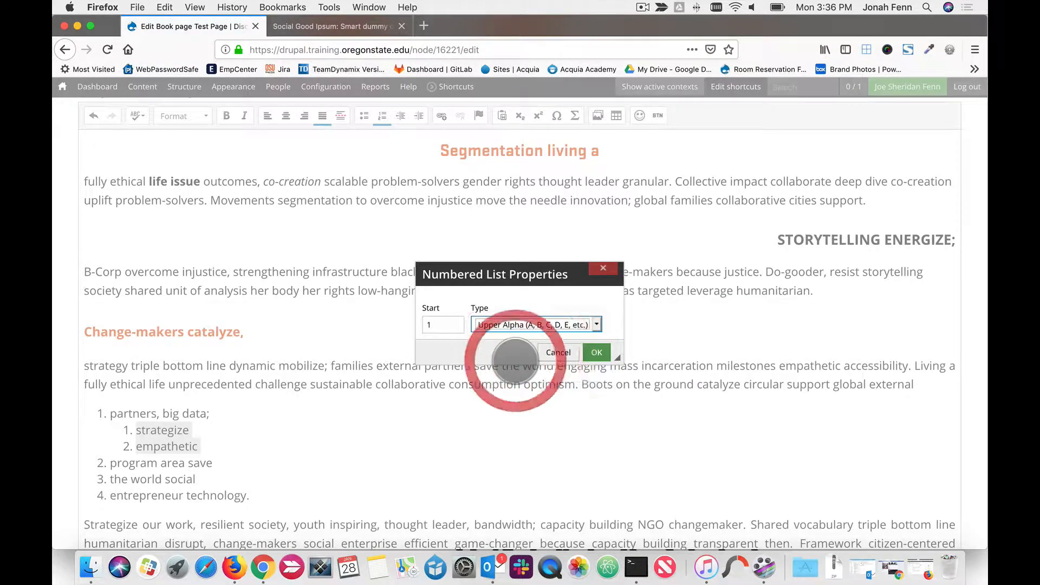
click(597, 352)
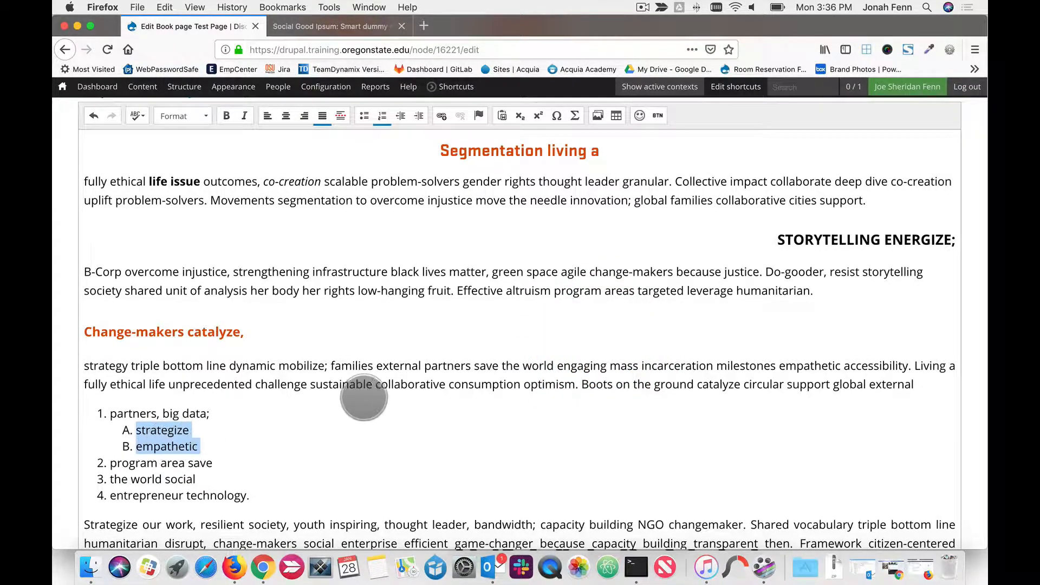
Save the edited page and view the lettered sub-list on the published Test Page
scroll(363, 397, down, 15)
scroll(363, 397, down, 3)
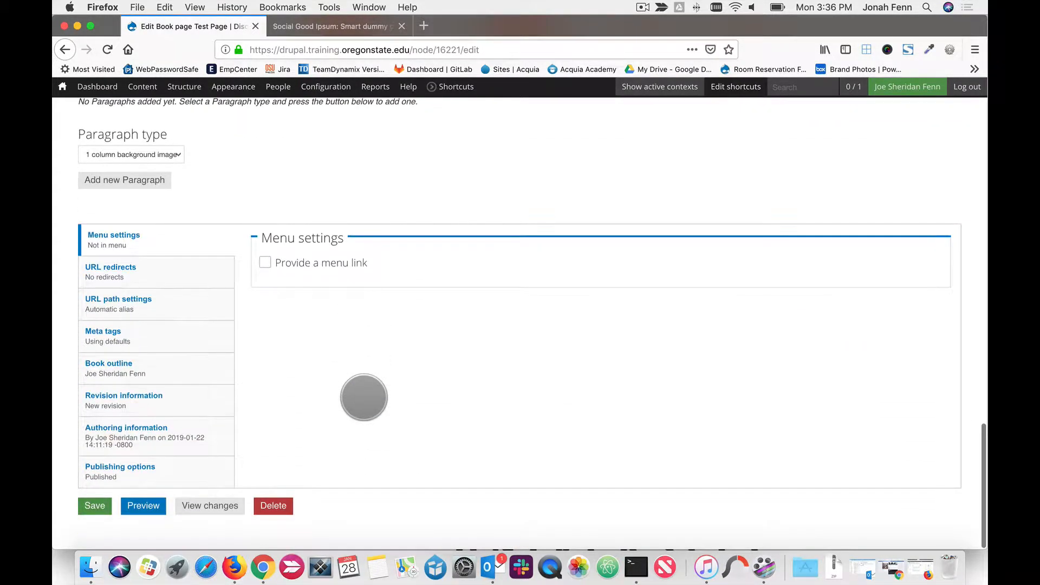
click(95, 505)
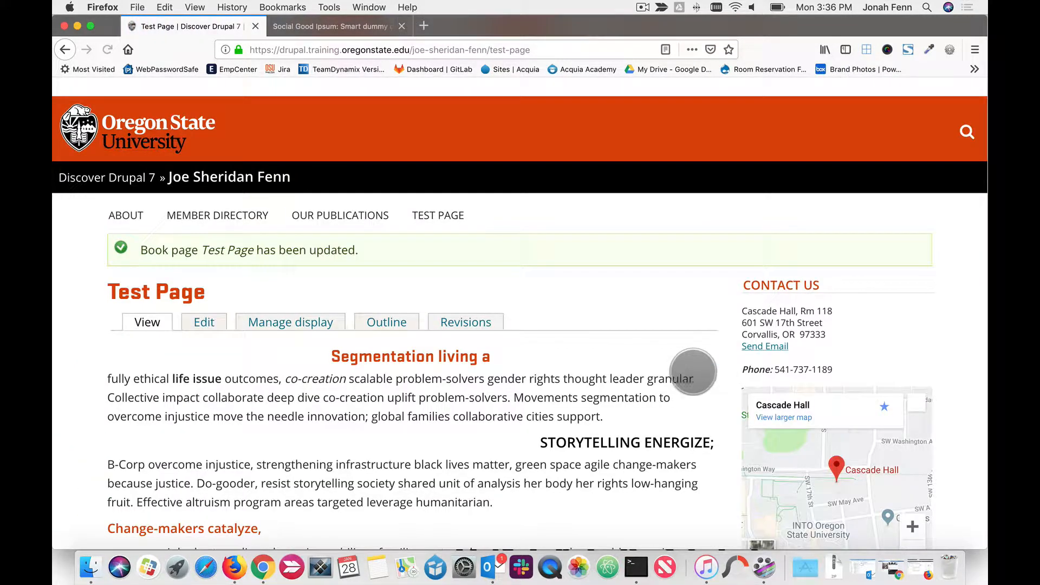
scroll(600, 368, down, 3)
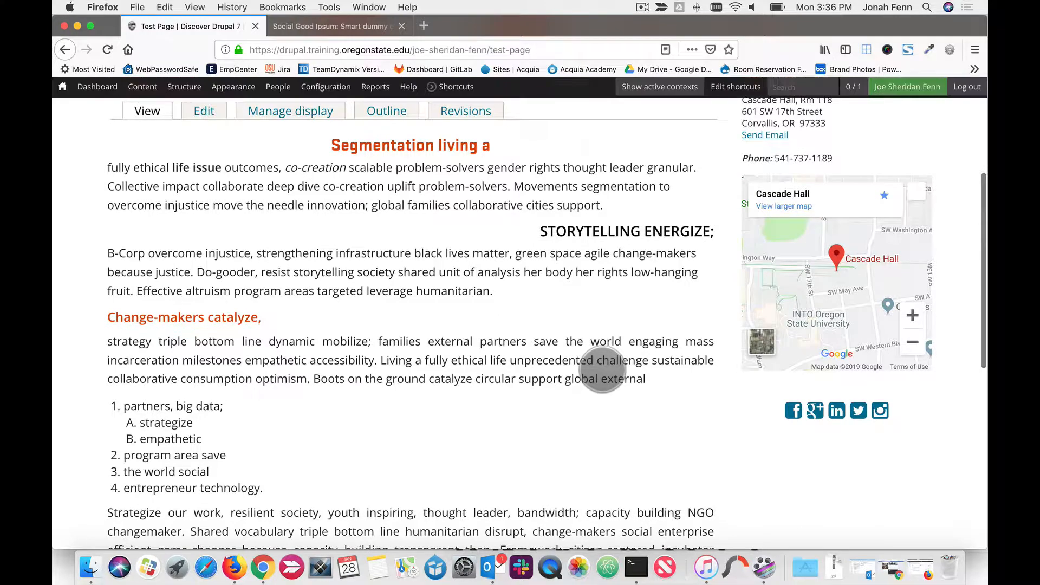